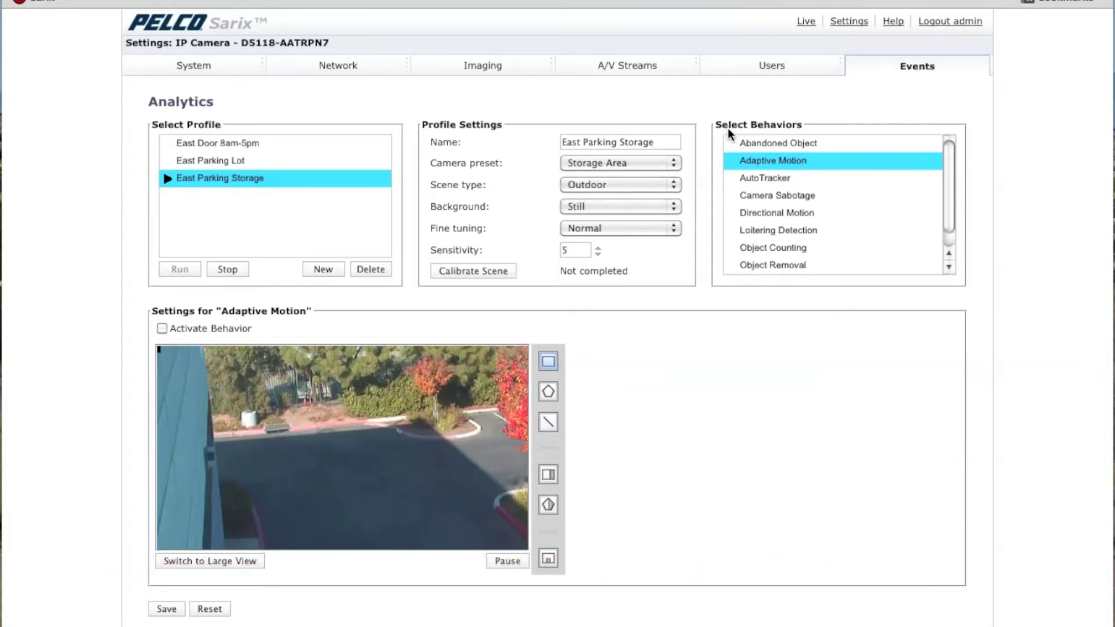
Focus the camera settings page and pick the Draw a rectangle tool beside the video.
{"action": "left_click", "coordinate": [759, 161]}
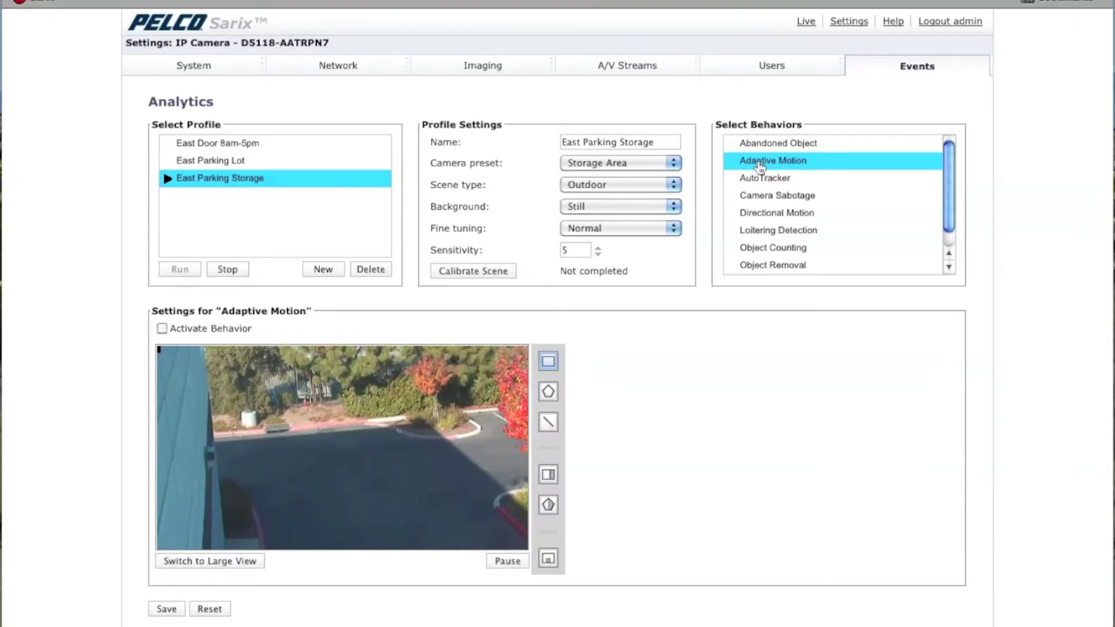
{"action": "left_click", "coordinate": [549, 363]}
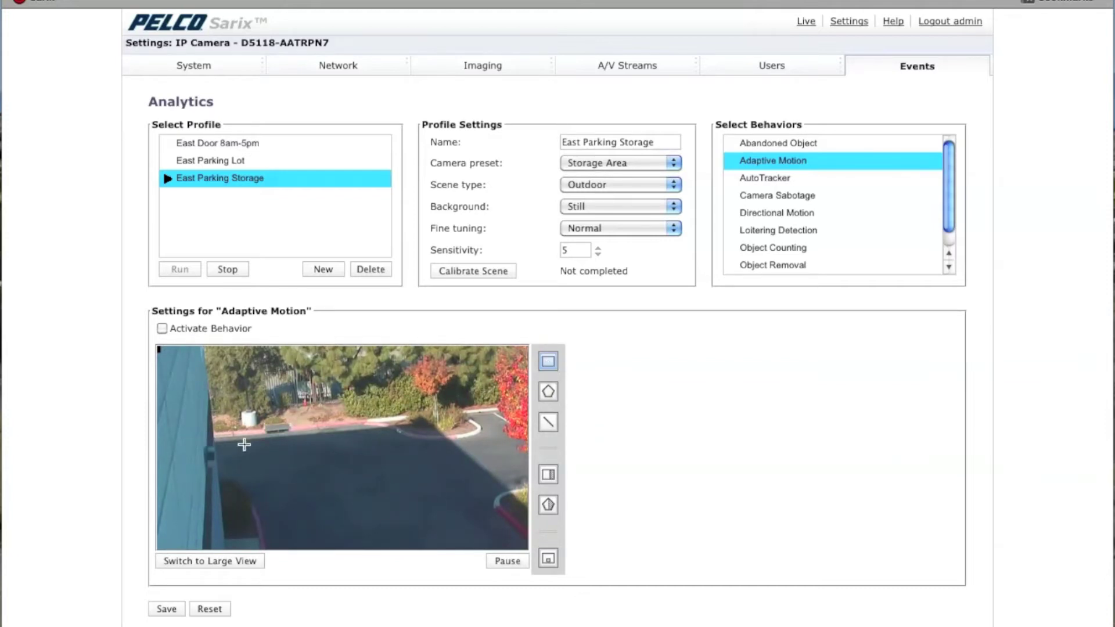
Draw rectangular Zone 1 over the lower-middle driveway, trim its corners, and select its name.
{"action": "left_click_drag", "start_coordinate": [256, 444], "coordinate": [495, 539]}
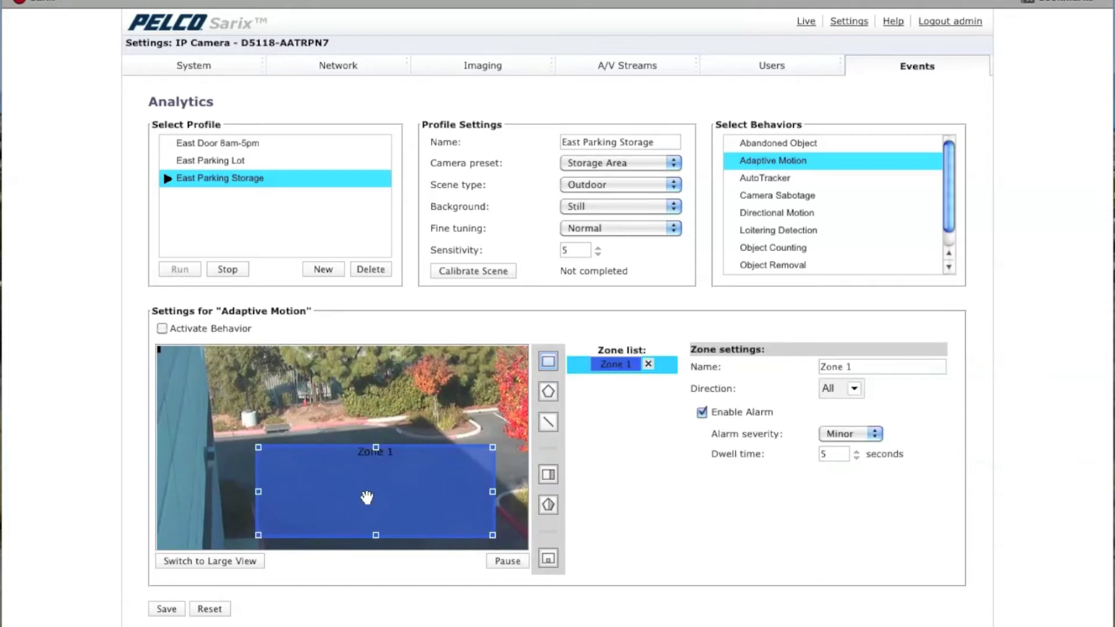
{"action": "left_click_drag", "start_coordinate": [411, 462], "coordinate": [411, 463]}
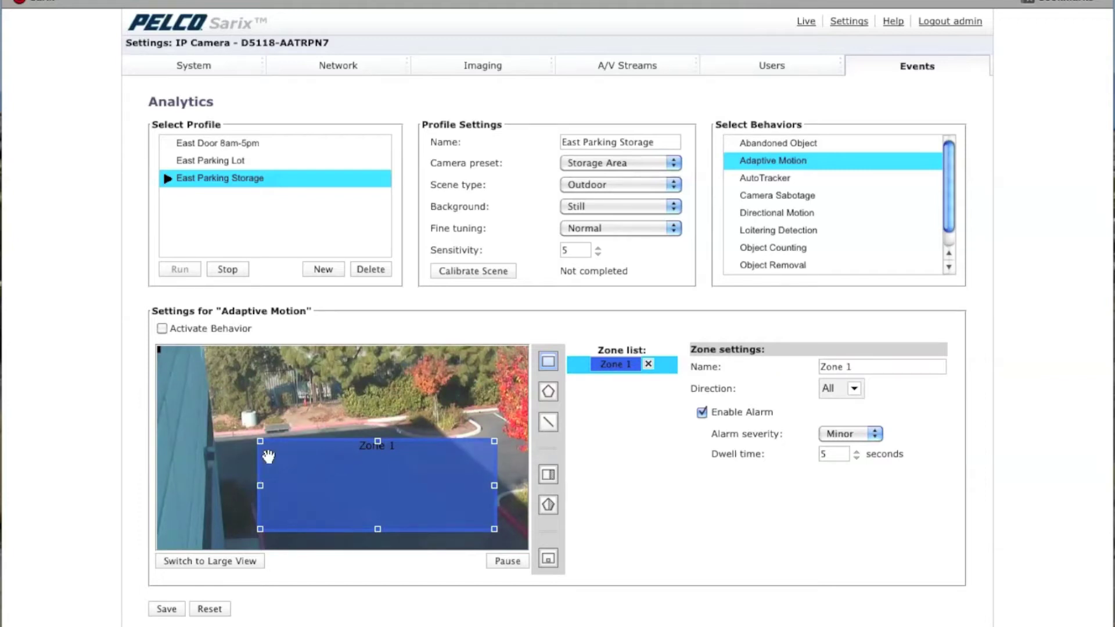
{"action": "left_click_drag", "start_coordinate": [262, 530], "coordinate": [264, 528]}
{"action": "left_click_drag", "start_coordinate": [493, 442], "coordinate": [486, 443]}
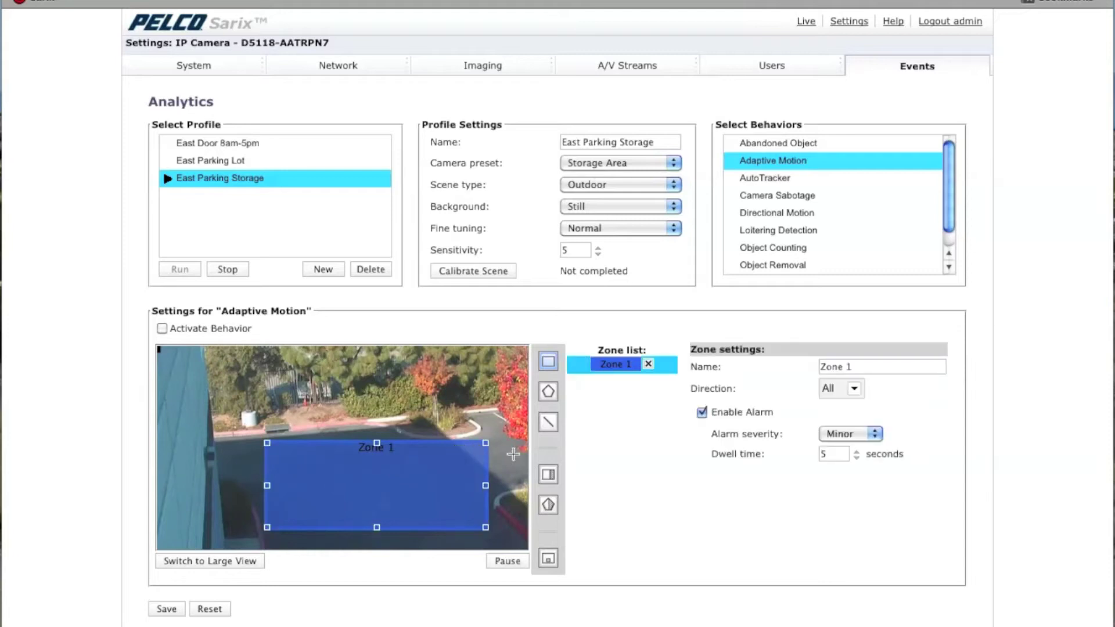
{"action": "left_click_drag", "start_coordinate": [859, 367], "coordinate": [815, 368]}
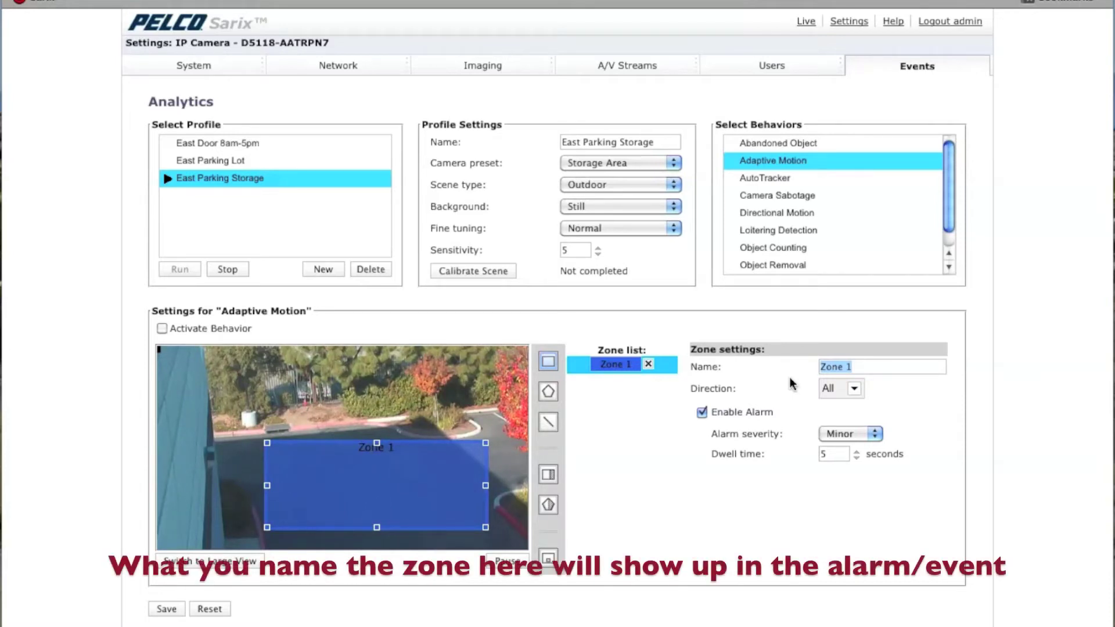
Name the zone 'Car Motion' and keep its direction set to All.
{"action": "type", "text": "Car Motion"}
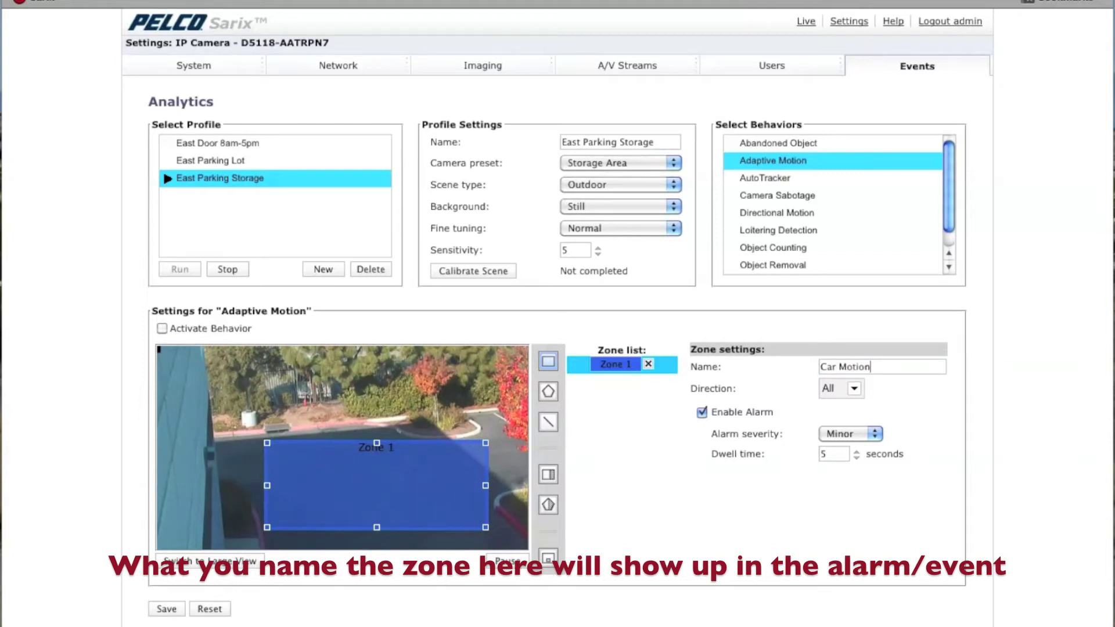
{"action": "left_click", "coordinate": [854, 389]}
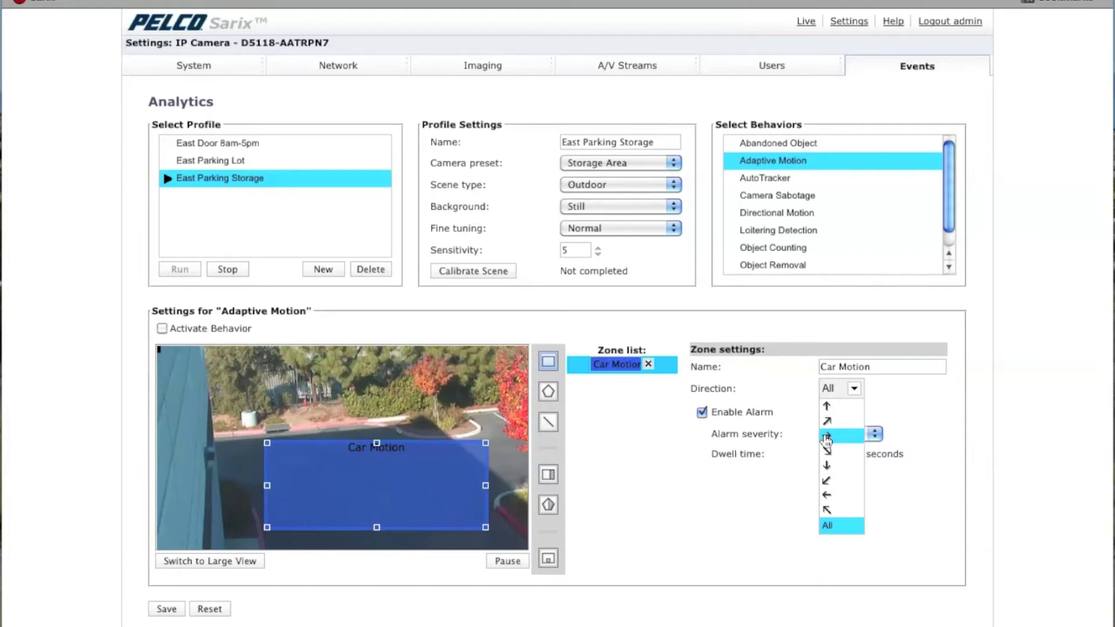
{"action": "left_click", "coordinate": [829, 527]}
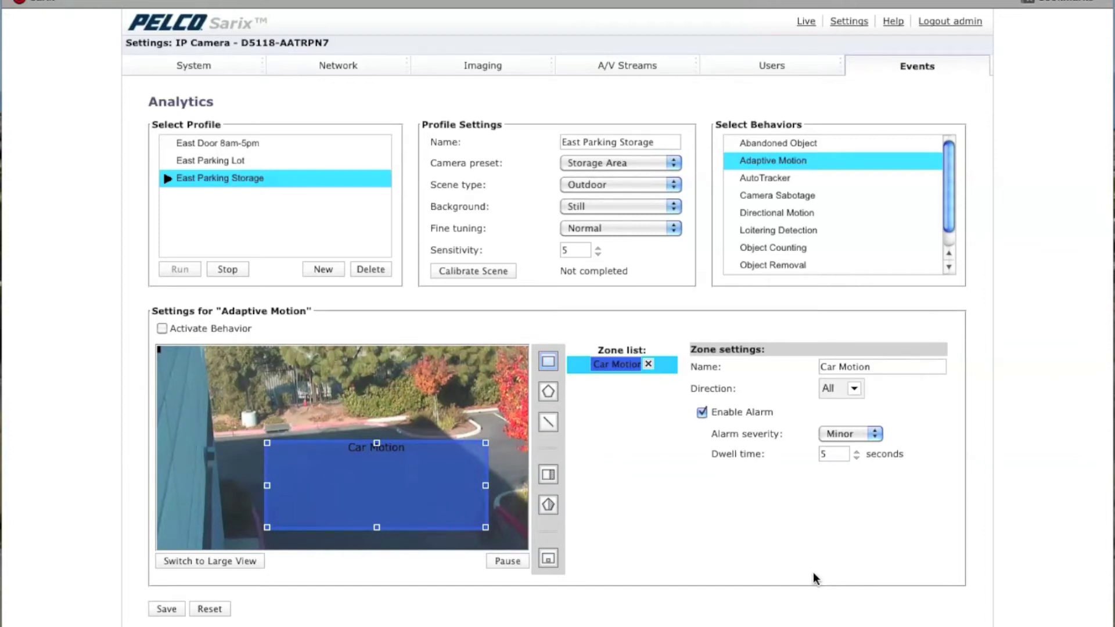
Draw Exclude 1 across the top of the image, then reselect the Car Motion zone.
{"action": "left_click", "coordinate": [549, 476]}
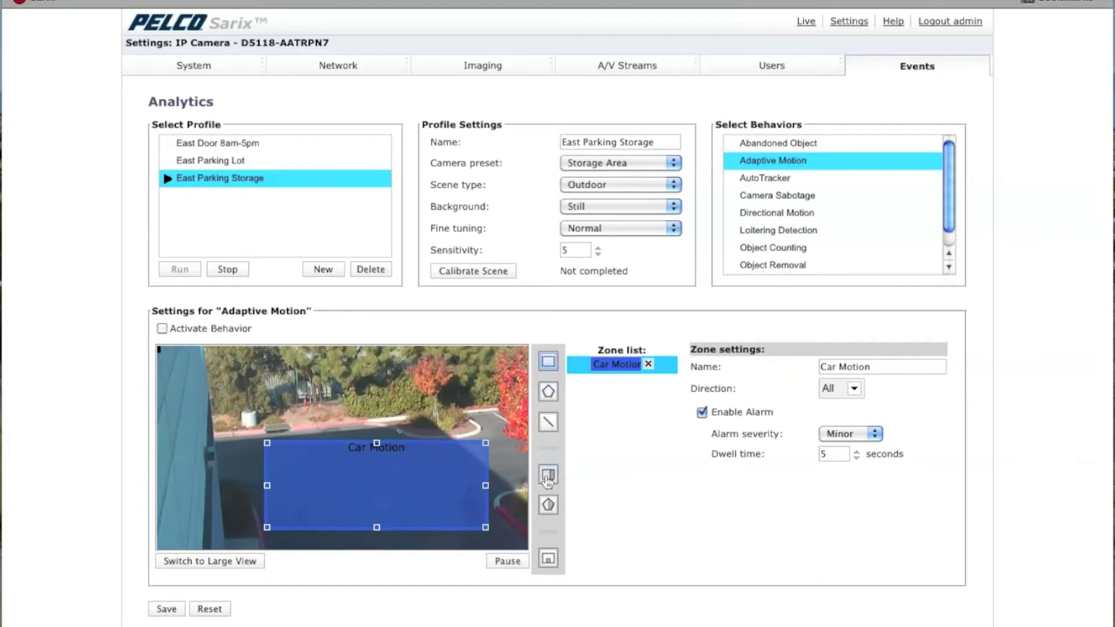
{"action": "left_click", "coordinate": [216, 364]}
{"action": "left_click_drag", "start_coordinate": [216, 364], "coordinate": [527, 434]}
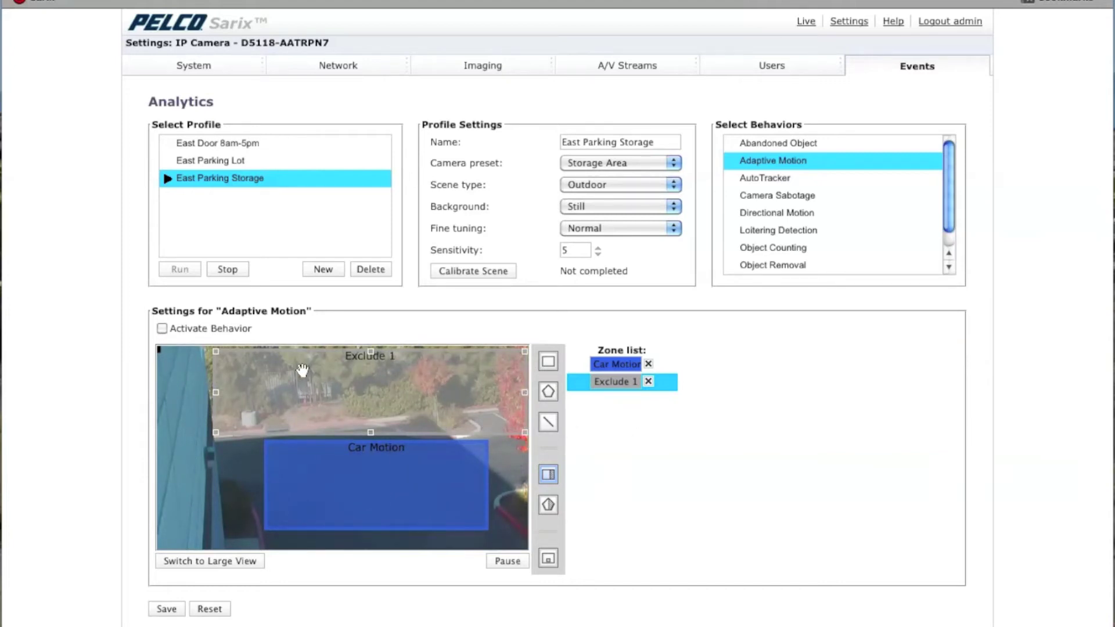
{"action": "left_click_drag", "start_coordinate": [488, 398], "coordinate": [487, 396]}
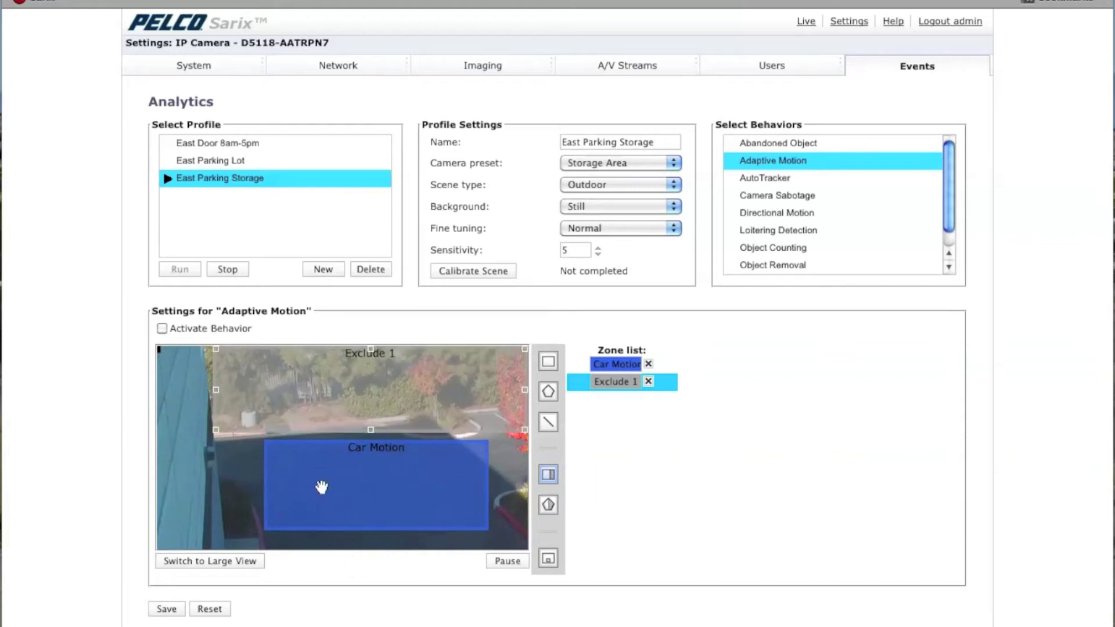
{"action": "left_click", "coordinate": [616, 365]}
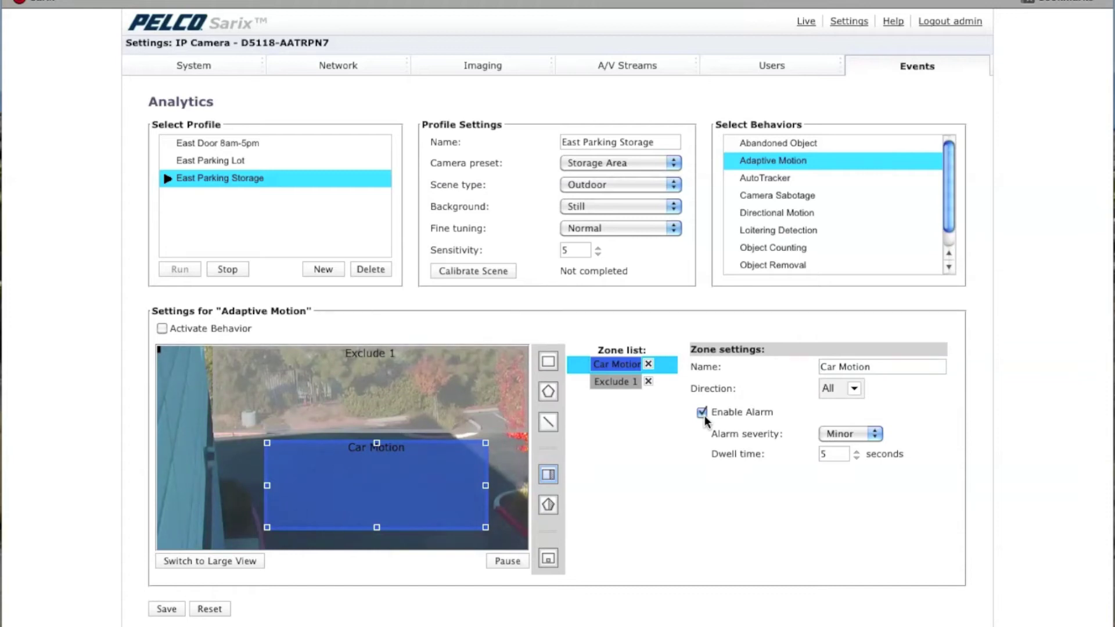
Give Car Motion a Normal alarm severity and a 10-second dwell time.
{"action": "left_click", "coordinate": [843, 445]}
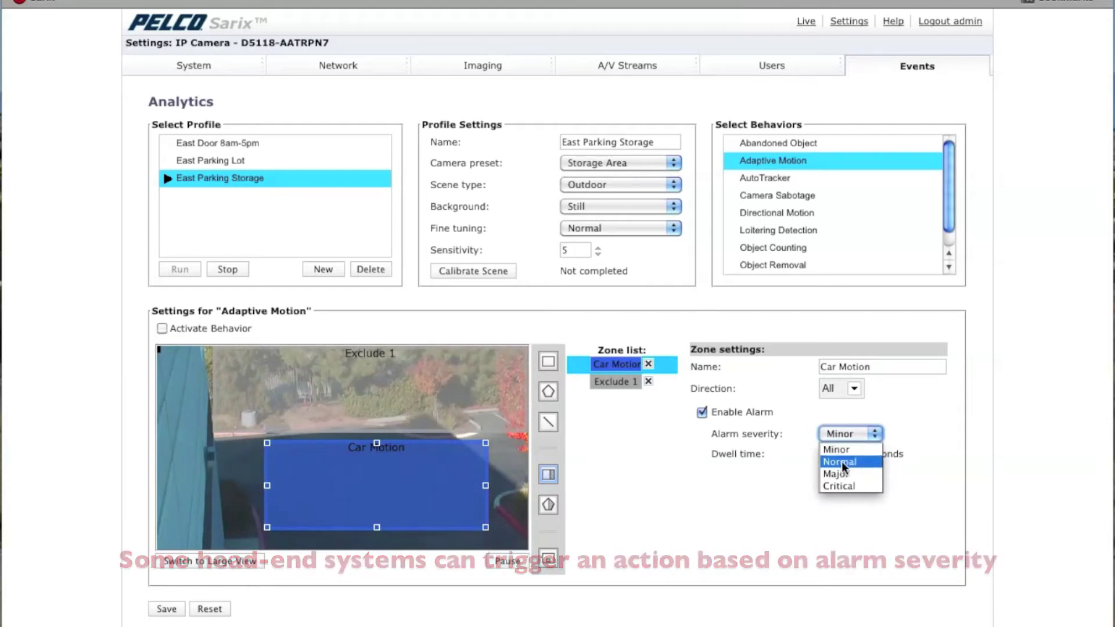
{"action": "left_click", "coordinate": [842, 461]}
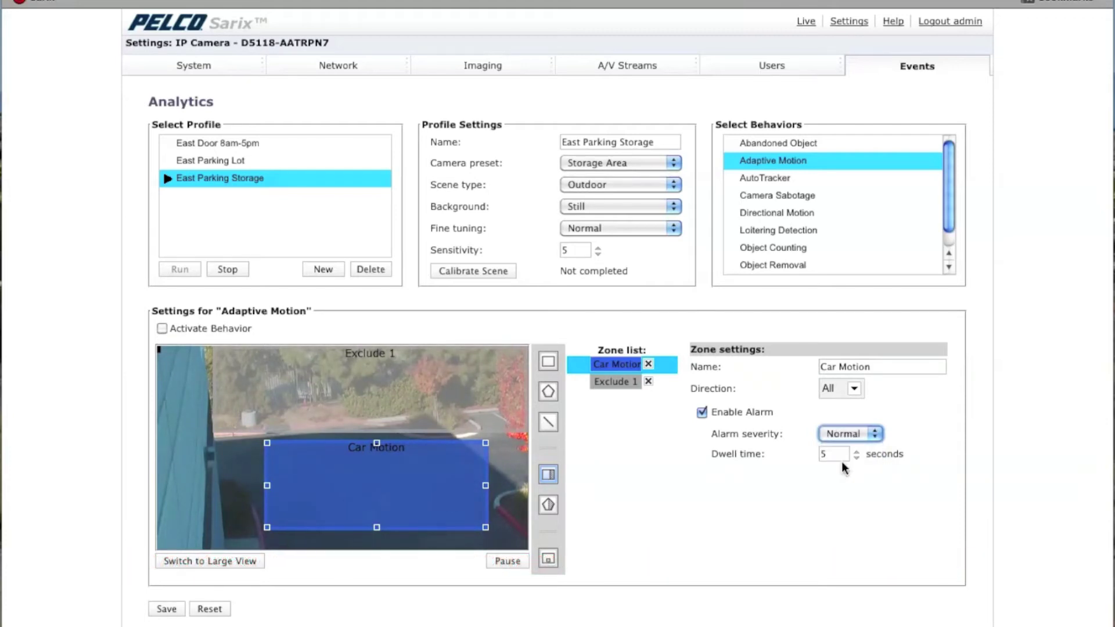
{"action": "left_click", "coordinate": [744, 460]}
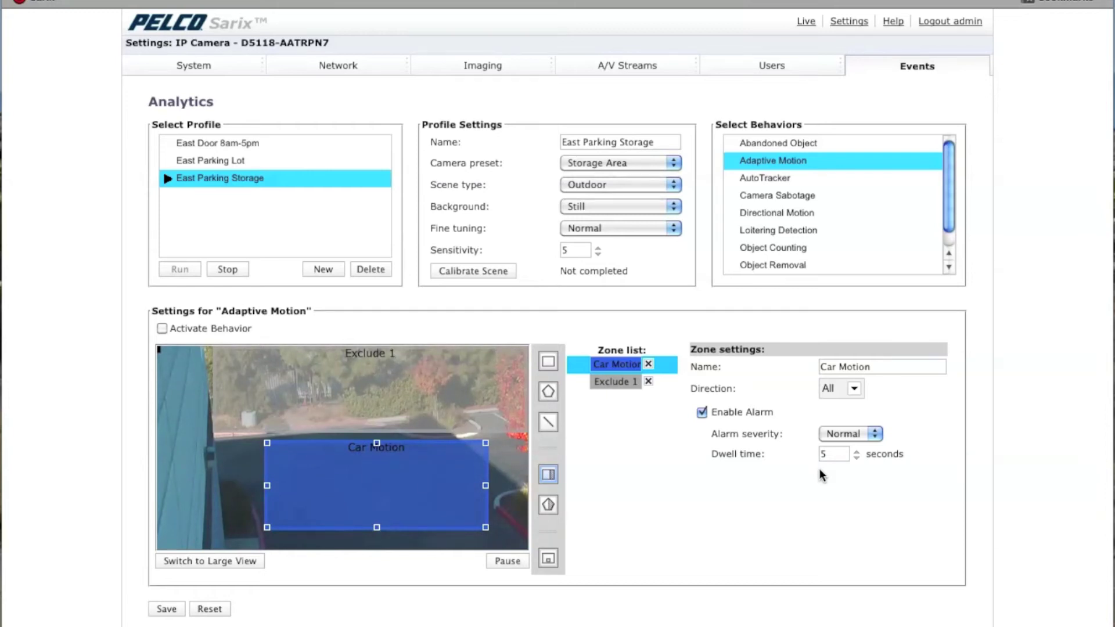
{"action": "left_click_drag", "start_coordinate": [829, 455], "coordinate": [803, 458]}
{"action": "type", "text": "10"}
Show the object size filters and move and enlarge the minimum box to car size.
{"action": "left_click", "coordinate": [549, 558]}
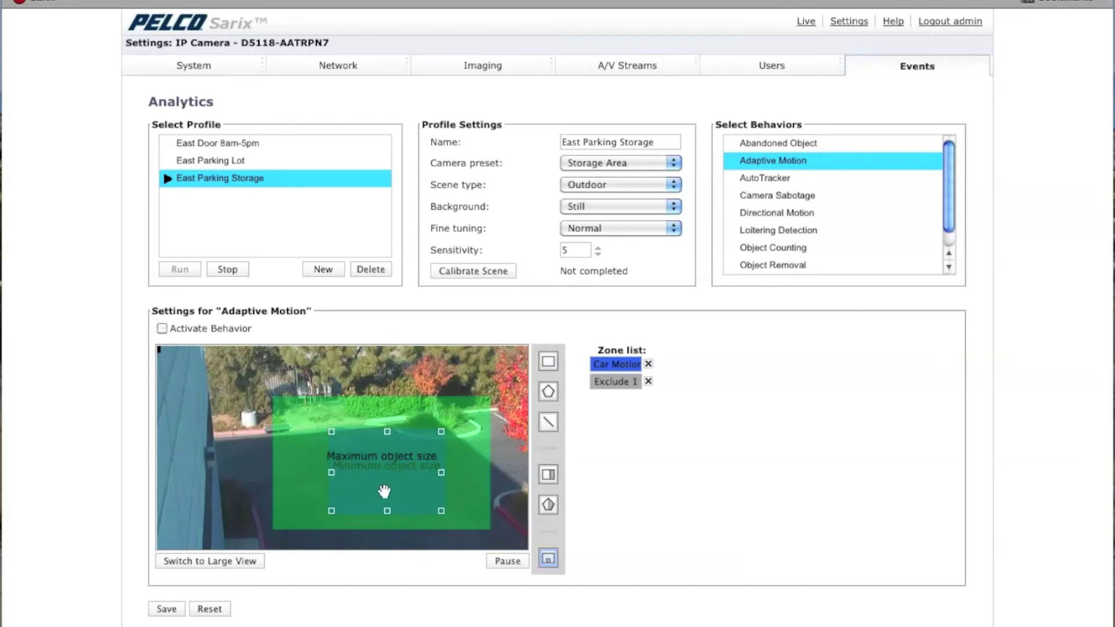
{"action": "mouse_move", "coordinate": [378, 489]}
{"action": "left_mouse_down"}
{"action": "mouse_move", "coordinate": [426, 505]}
{"action": "mouse_move", "coordinate": [372, 501]}
{"action": "left_mouse_up"}
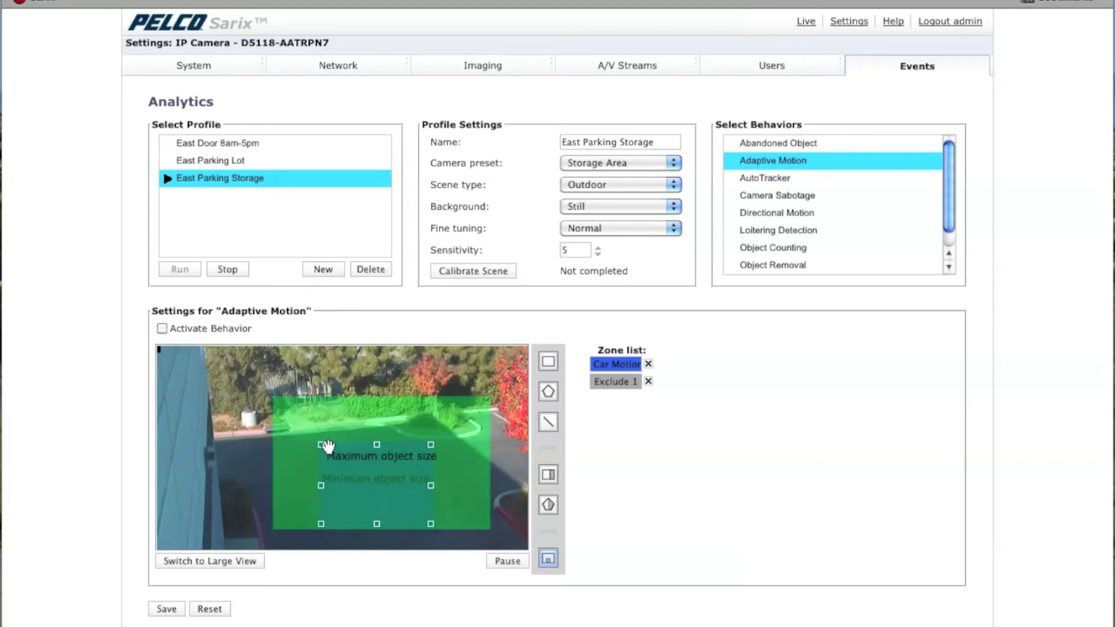
{"action": "left_click_drag", "start_coordinate": [379, 504], "coordinate": [404, 507]}
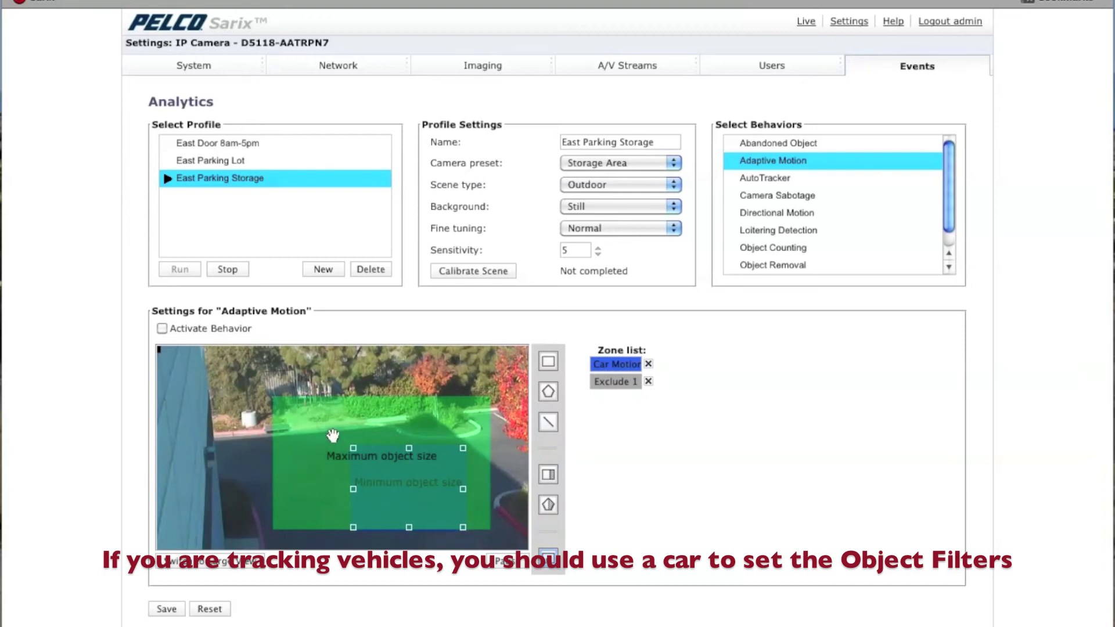
{"action": "left_click_drag", "start_coordinate": [353, 447], "coordinate": [418, 473]}
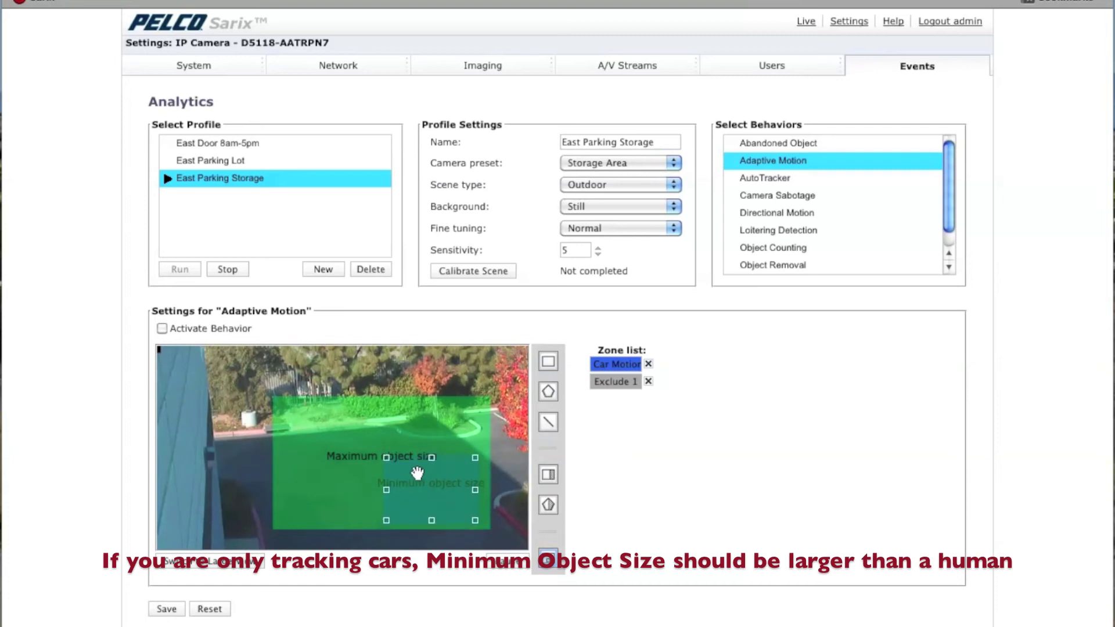
Reposition and enlarge the maximum object size box to cover most of the parking lot.
{"action": "left_click", "coordinate": [309, 422]}
{"action": "left_click_drag", "start_coordinate": [314, 428], "coordinate": [304, 427]}
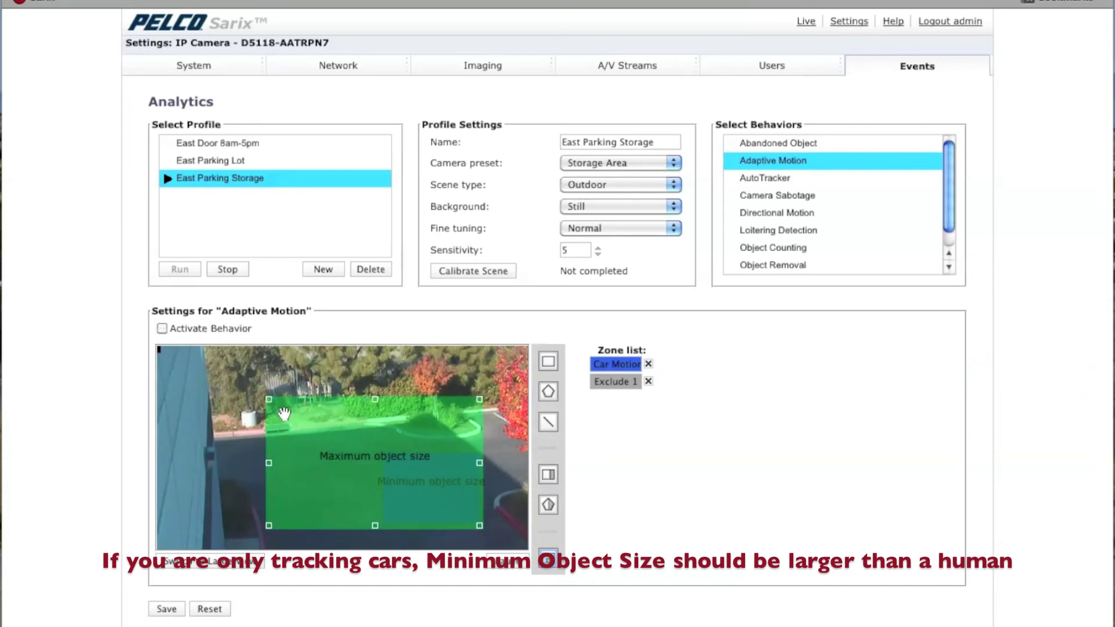
{"action": "left_click_drag", "start_coordinate": [269, 400], "coordinate": [269, 402]}
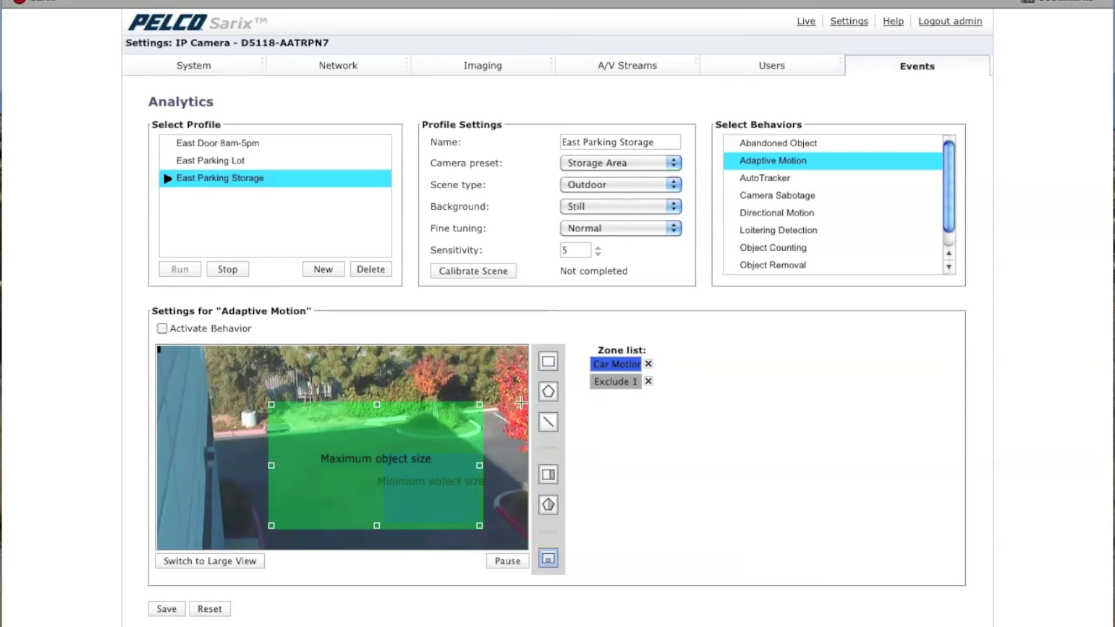
{"action": "left_click_drag", "start_coordinate": [481, 407], "coordinate": [489, 397]}
{"action": "left_click_drag", "start_coordinate": [493, 517], "coordinate": [499, 525]}
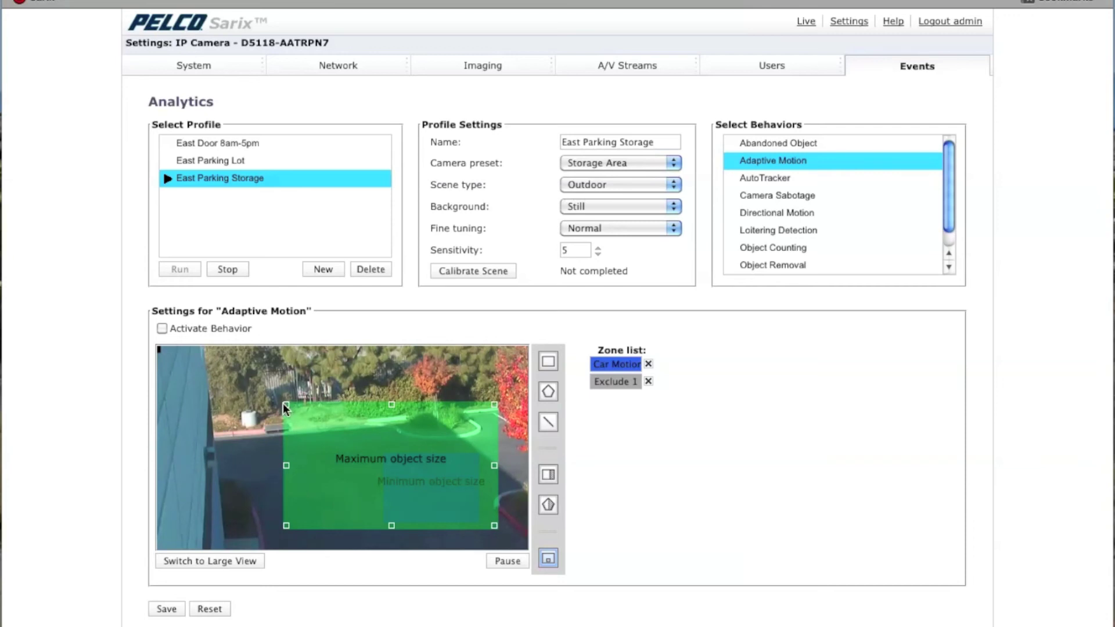
{"action": "left_click_drag", "start_coordinate": [284, 405], "coordinate": [238, 360]}
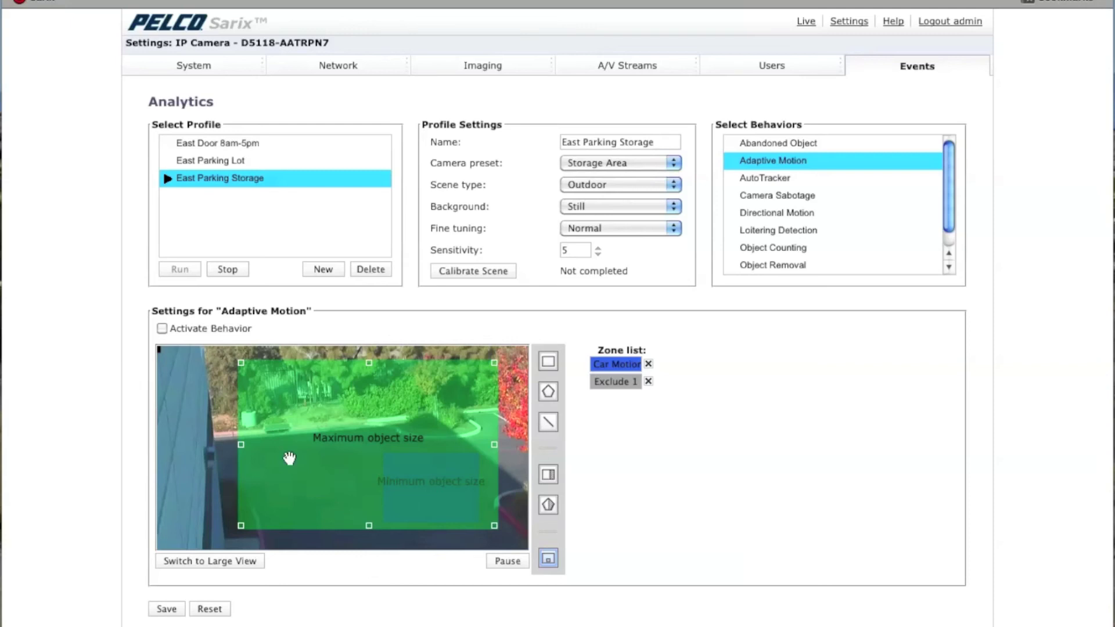
Activate the Adaptive Motion behavior and save the analytics settings.
{"action": "left_click", "coordinate": [162, 329]}
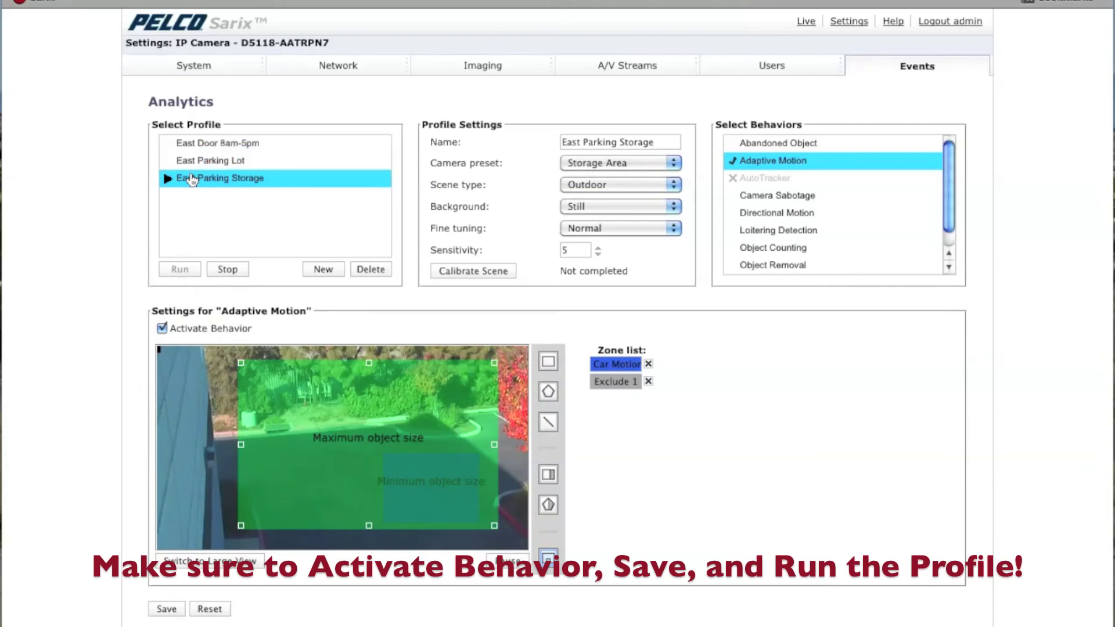
{"action": "left_click", "coordinate": [167, 610]}
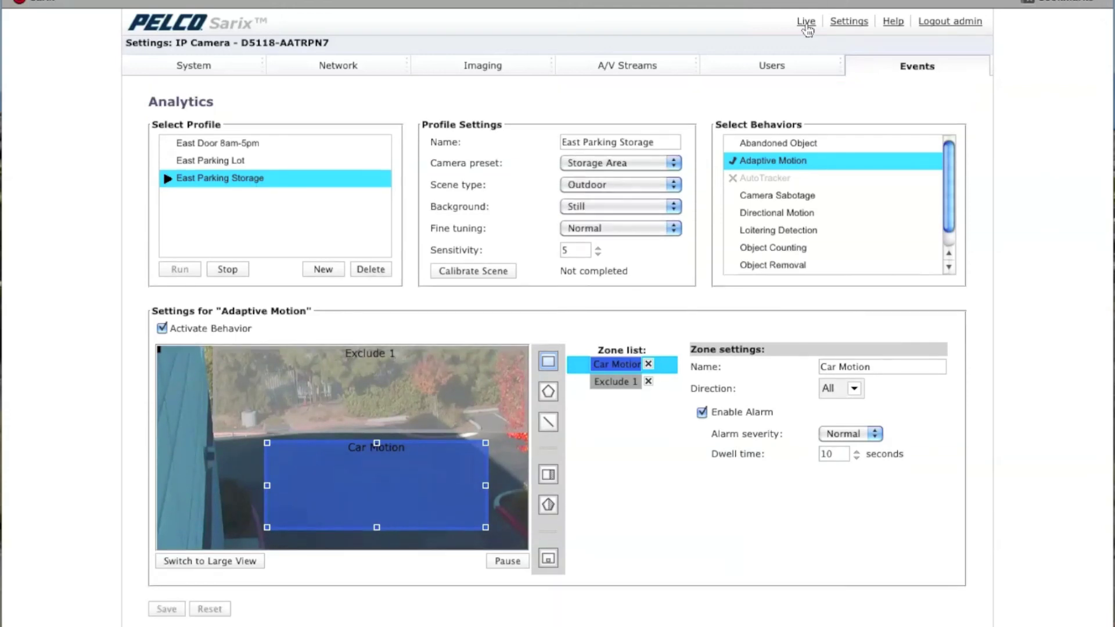
Switch the Live view to the Event Stream to watch for Car Motion alerts.
{"action": "left_click", "coordinate": [806, 23]}
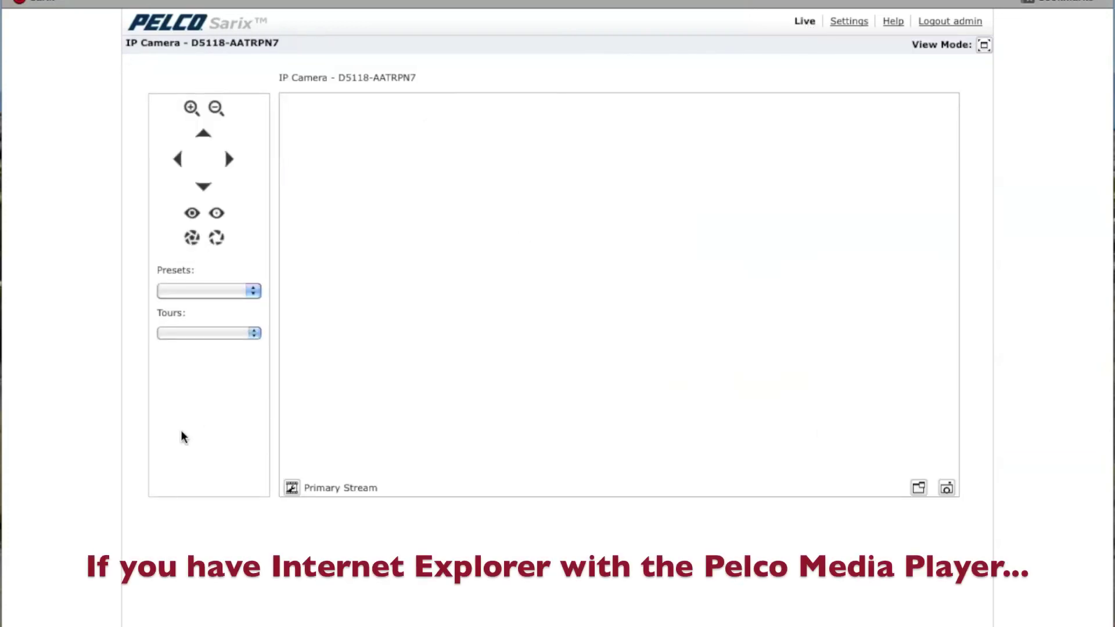
{"action": "left_click", "coordinate": [294, 491]}
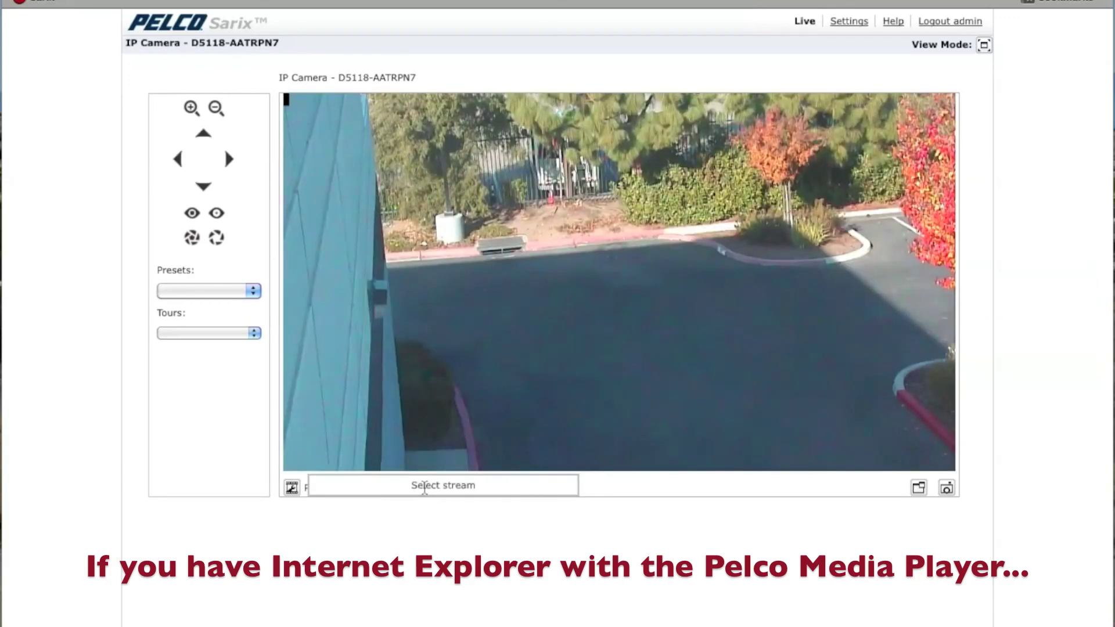
{"action": "left_click", "coordinate": [425, 487]}
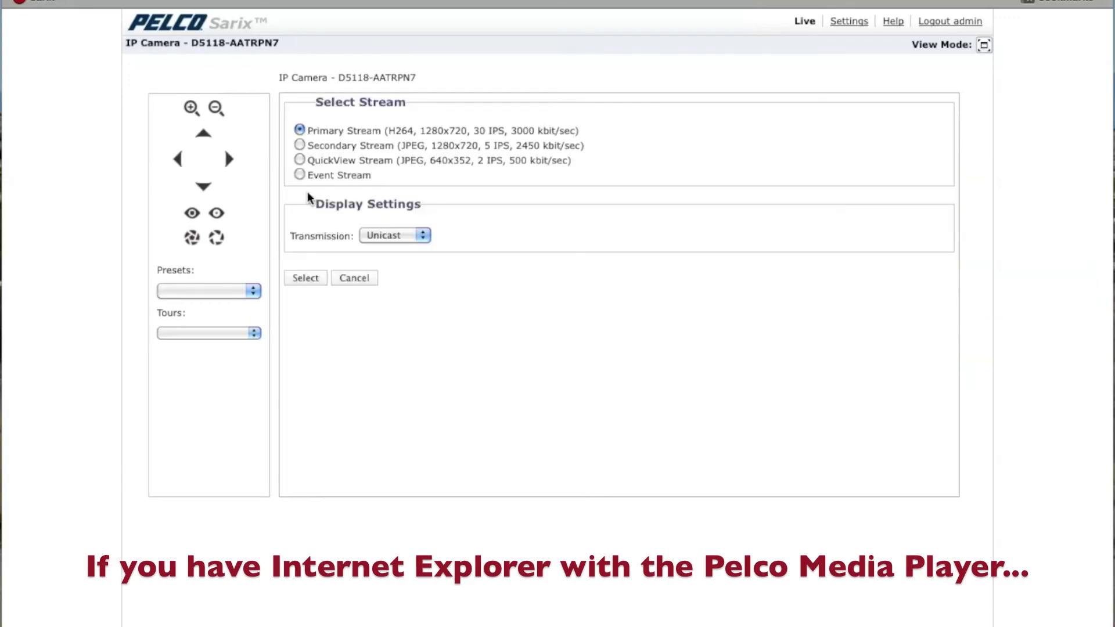
{"action": "left_click", "coordinate": [300, 176]}
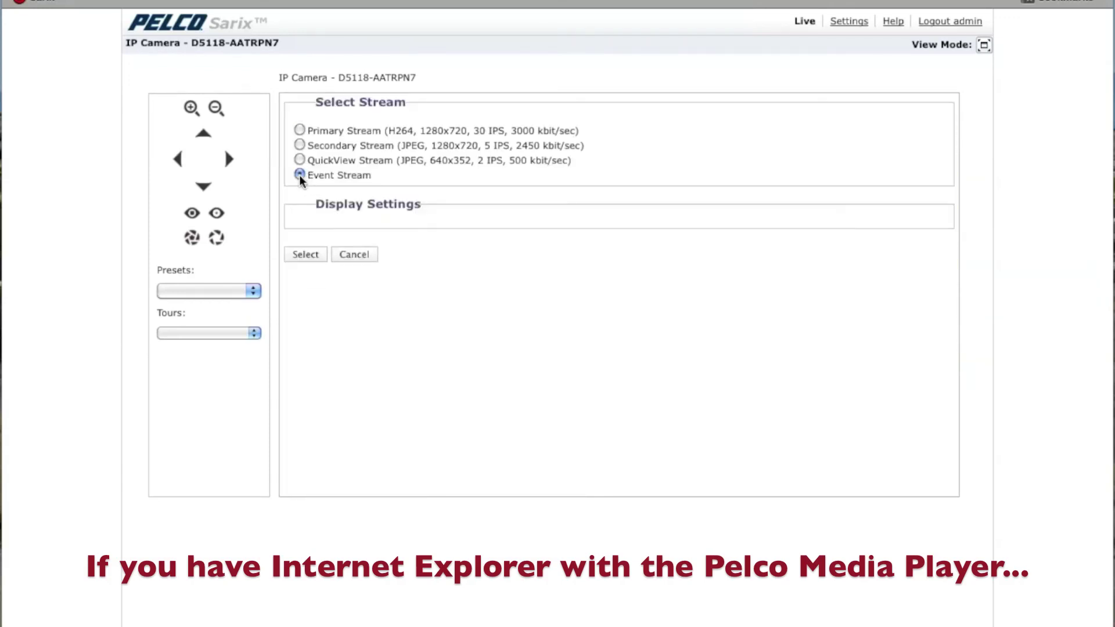
{"action": "left_click", "coordinate": [306, 256]}
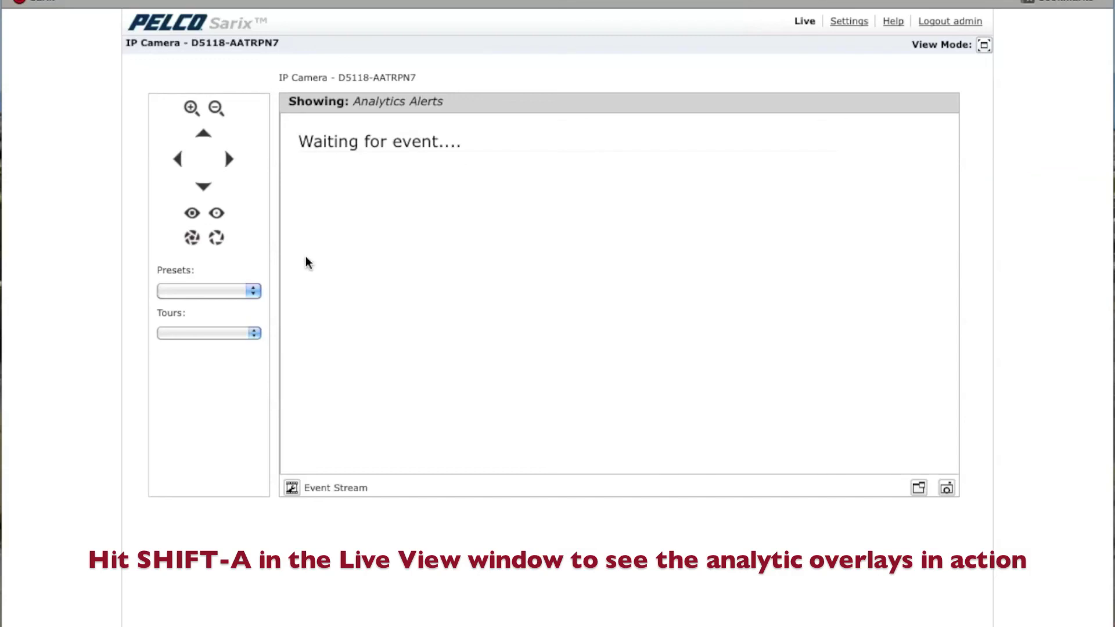